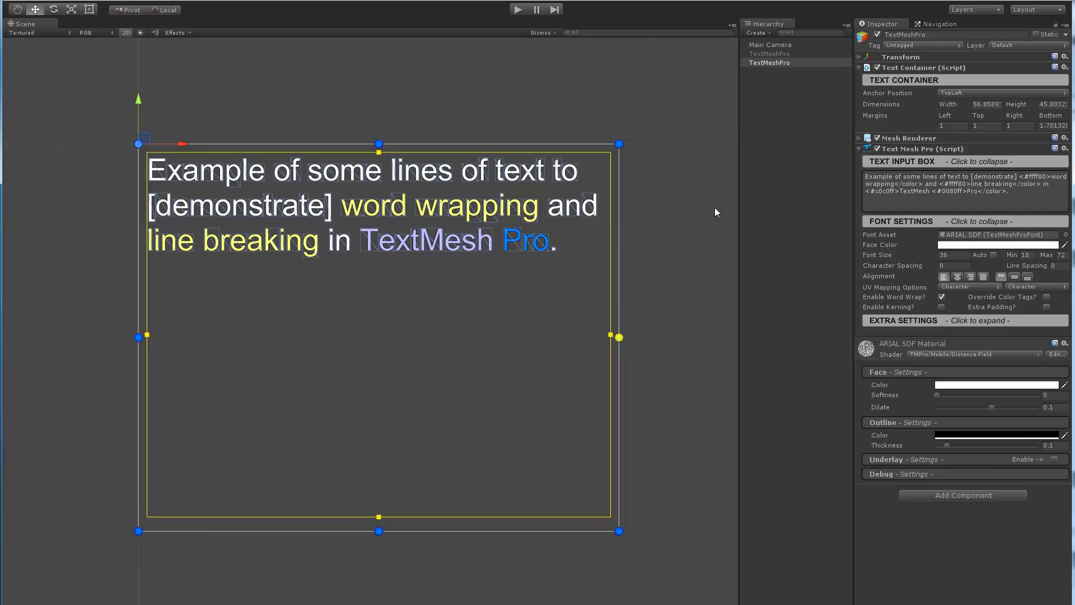
# - Narrow the text container in stages to about 49.4, 24.2 and 14.9 wide, and extend its height to about 46.2
pyautogui.moveTo(618, 338); pyautogui.dragTo(556, 337)
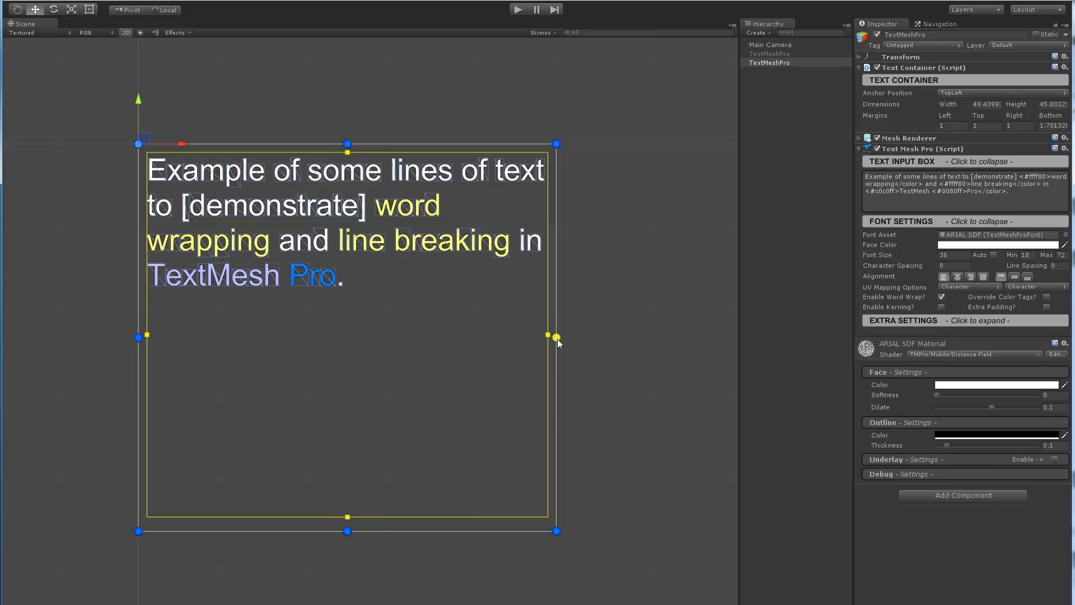
pyautogui.moveTo(557, 338); pyautogui.dragTo(343, 321)
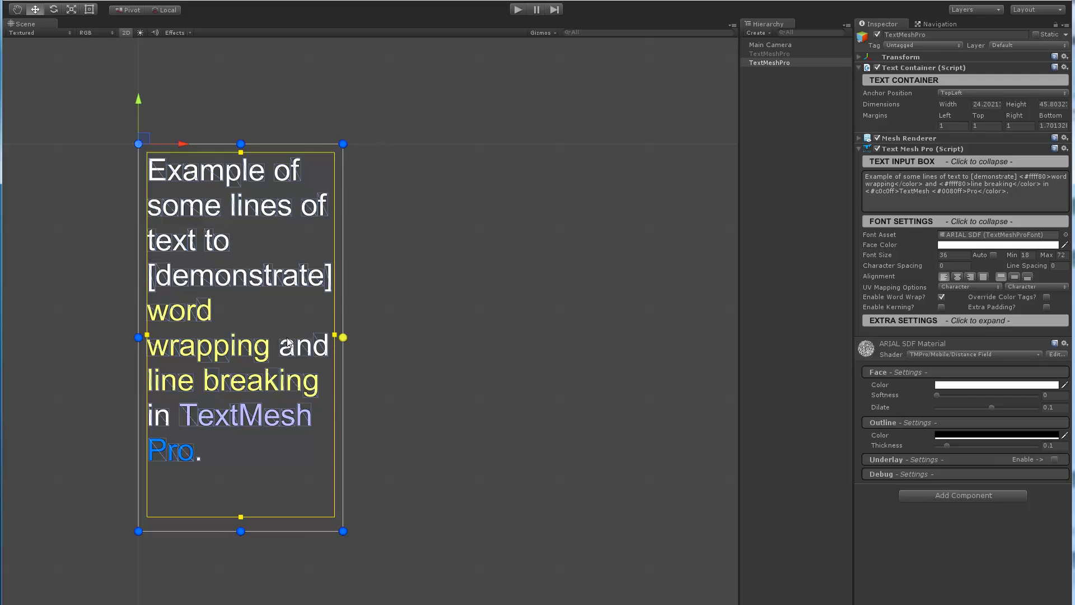
pyautogui.moveTo(343, 338); pyautogui.dragTo(264, 337)
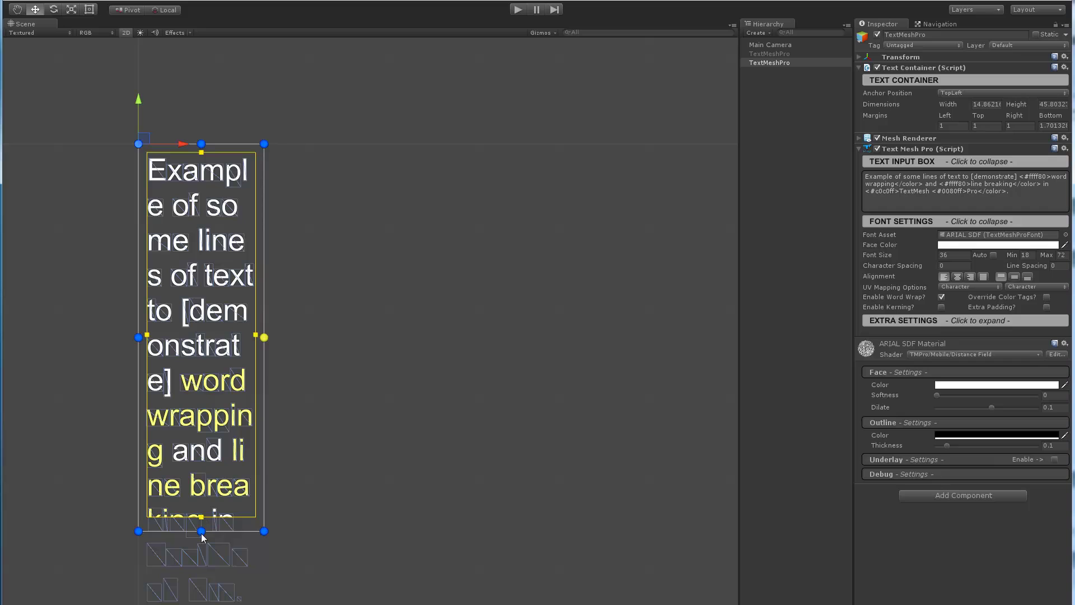
pyautogui.moveTo(203, 538)
pyautogui.mouseDown()
pyautogui.moveTo(202, 602)
pyautogui.moveTo(197, 522)
pyautogui.moveTo(199, 603)
pyautogui.moveTo(191, 264)
pyautogui.moveTo(205, 409)
pyautogui.moveTo(203, 268)
pyautogui.moveTo(205, 521)
pyautogui.mouseUp()
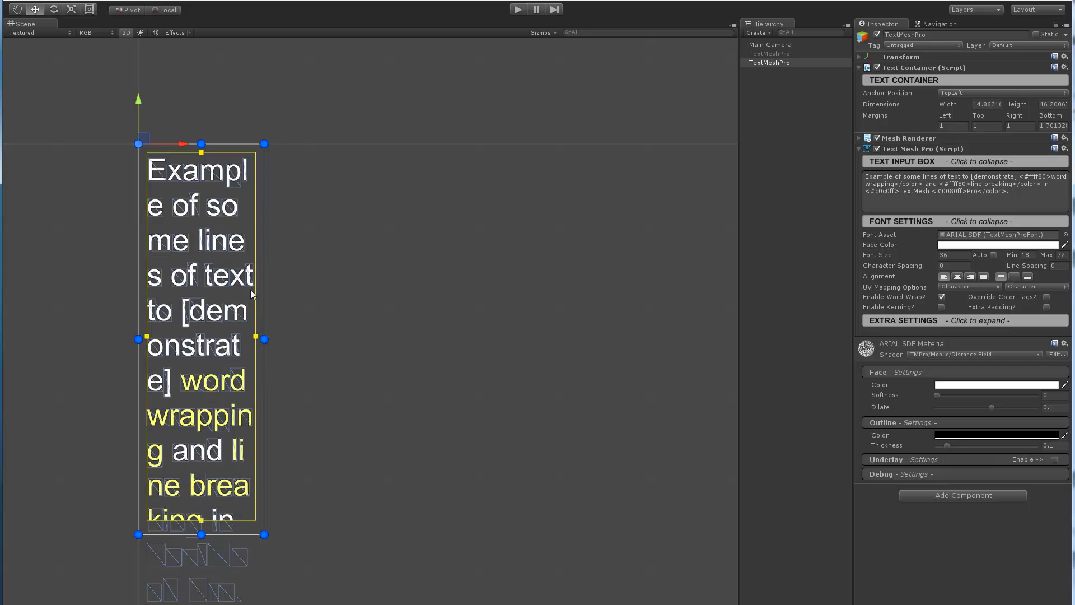
# - Resize the English text container's width to about 24.4, 16.5 and finally 31.2 to demonstrate rewrapping
pyautogui.moveTo(266, 343); pyautogui.dragTo(346, 340)
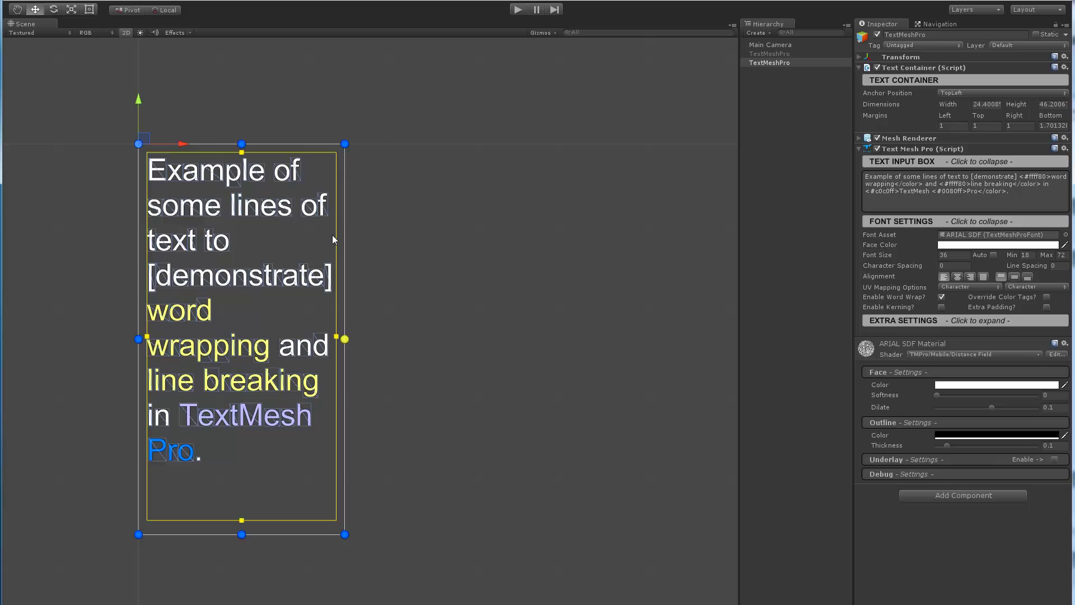
pyautogui.moveTo(348, 342); pyautogui.dragTo(277, 345)
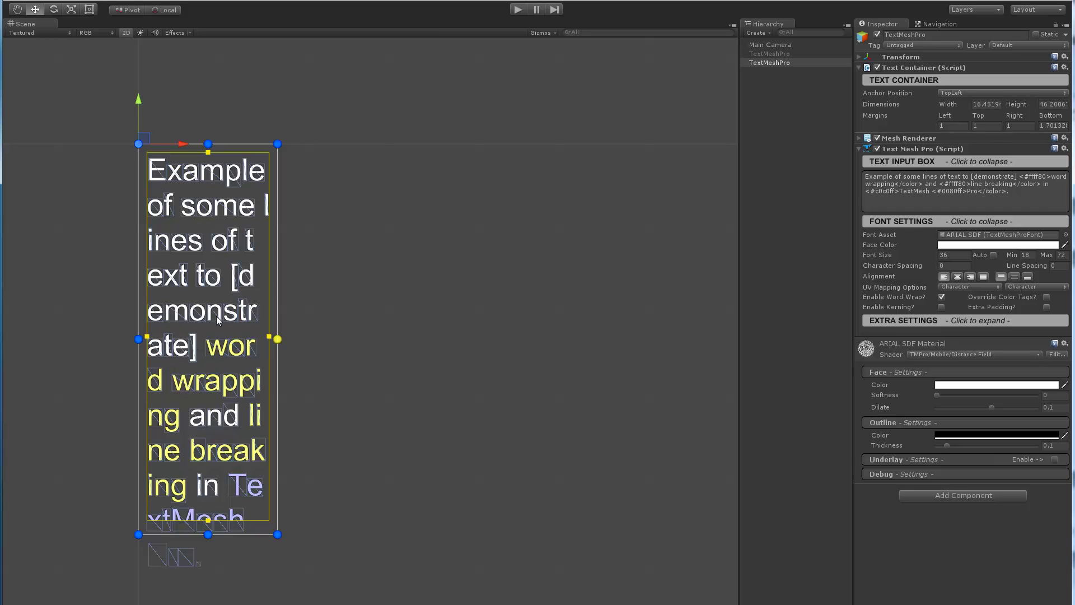
pyautogui.moveTo(278, 339); pyautogui.dragTo(401, 324)
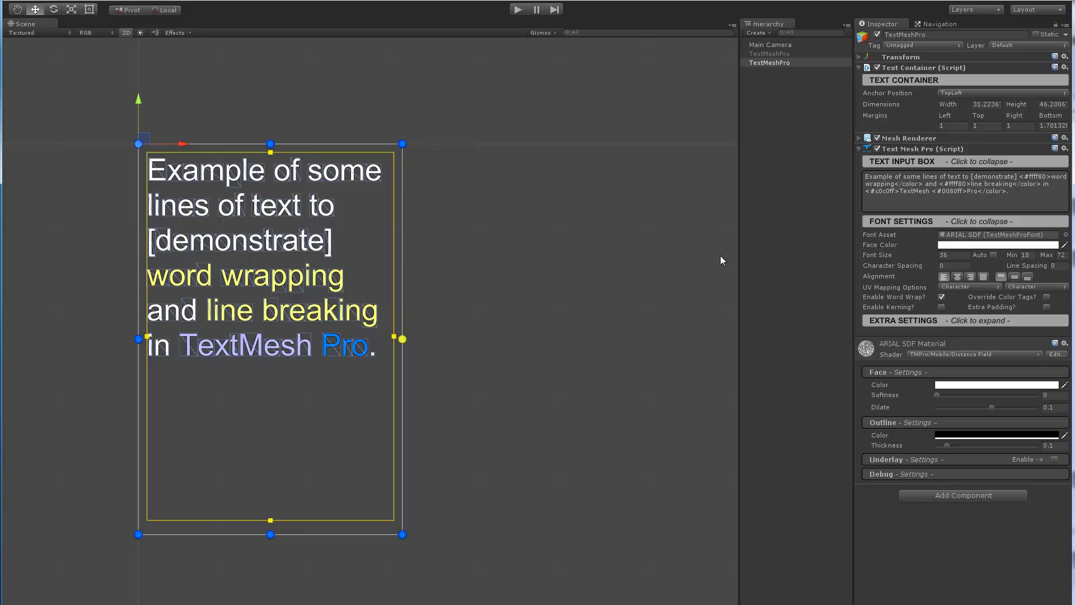
# - Insert "$1,250" after the word "Example" in the text and narrow the container to about 29.5 wide
pyautogui.click(896, 175)
pyautogui.click(896, 176)
pyautogui.write('$1,2')
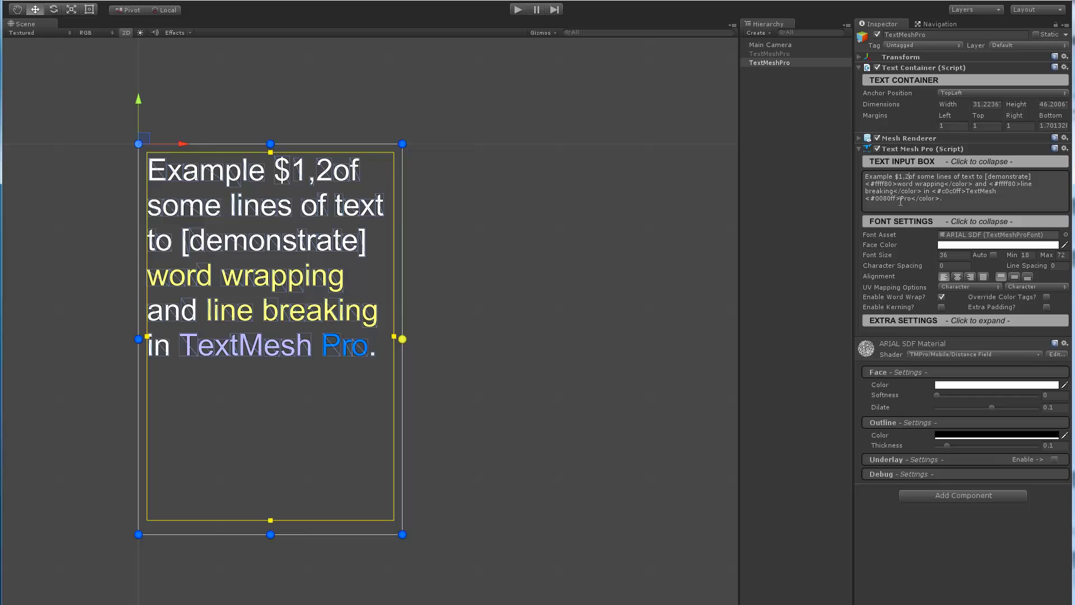
pyautogui.write('50')
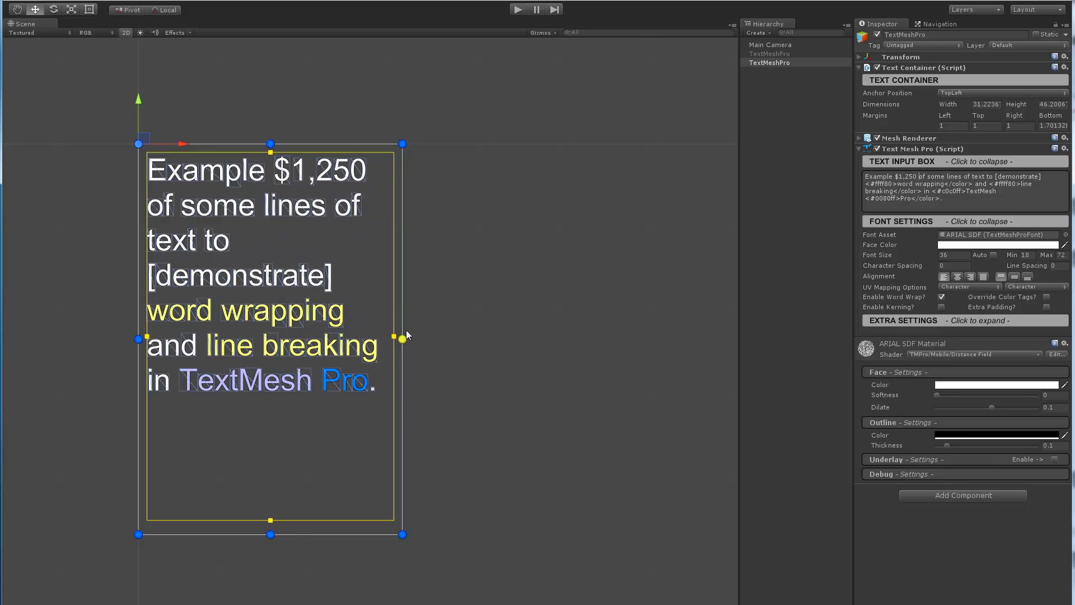
pyautogui.moveTo(403, 336)
pyautogui.mouseDown()
pyautogui.moveTo(214, 332)
pyautogui.moveTo(414, 317)
pyautogui.moveTo(404, 341)
pyautogui.moveTo(178, 342)
pyautogui.moveTo(387, 340)
pyautogui.mouseUp()
# - Remove "$1,250" and its extra space from the text after "Example"
pyautogui.click(900, 179)
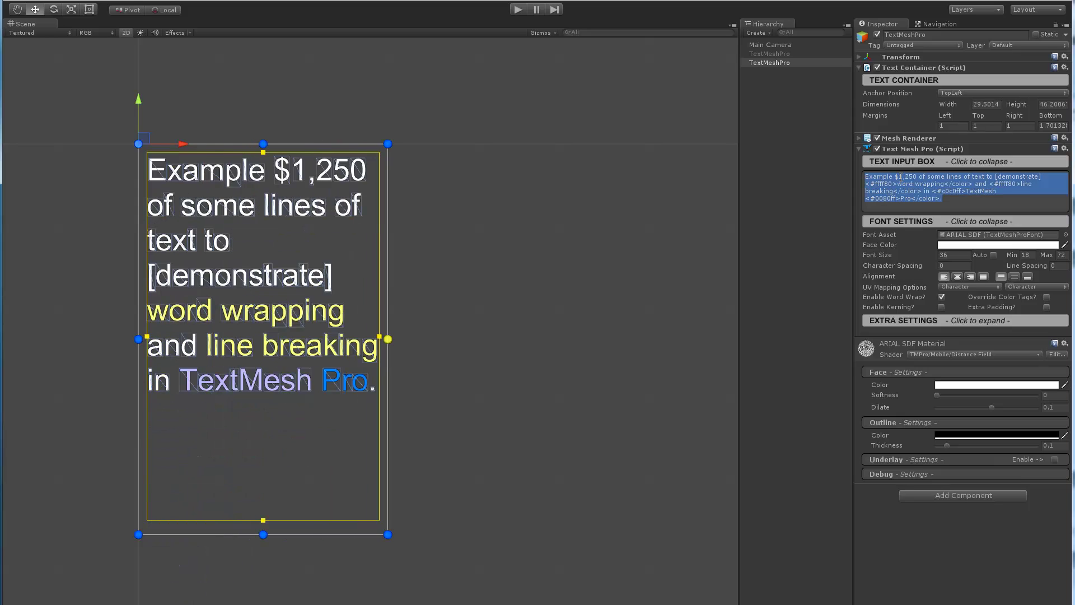
pyautogui.click(898, 176)
pyautogui.press('Delete')
pyautogui.press('Delete')
pyautogui.press('Delete')
pyautogui.press('Delete')
pyautogui.press('Delete')
pyautogui.press('Delete')
pyautogui.press('Delete')
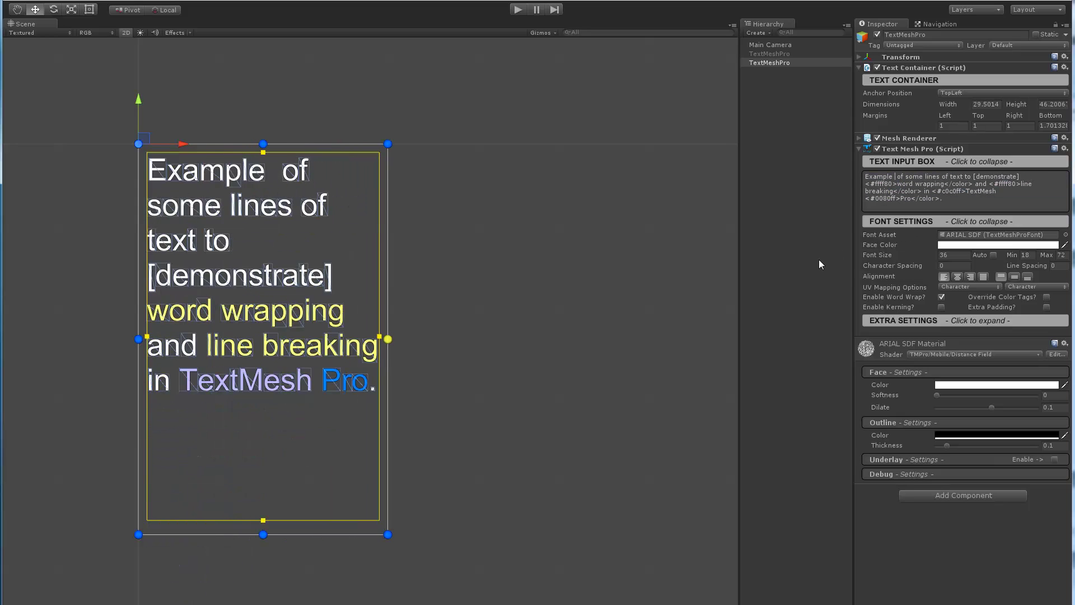
# - Narrow the English text container to about 5.1 wide, and widen it again to about 58.1
pyautogui.moveTo(389, 340); pyautogui.dragTo(190, 339)
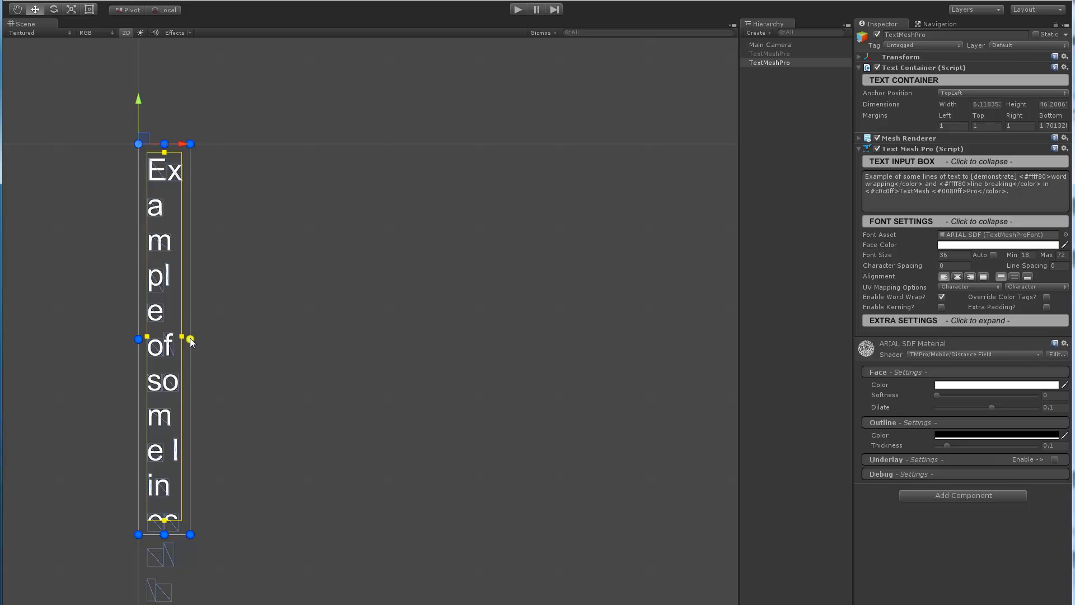
pyautogui.moveTo(190, 339)
pyautogui.mouseDown()
pyautogui.moveTo(404, 340)
pyautogui.moveTo(182, 357)
pyautogui.mouseUp()
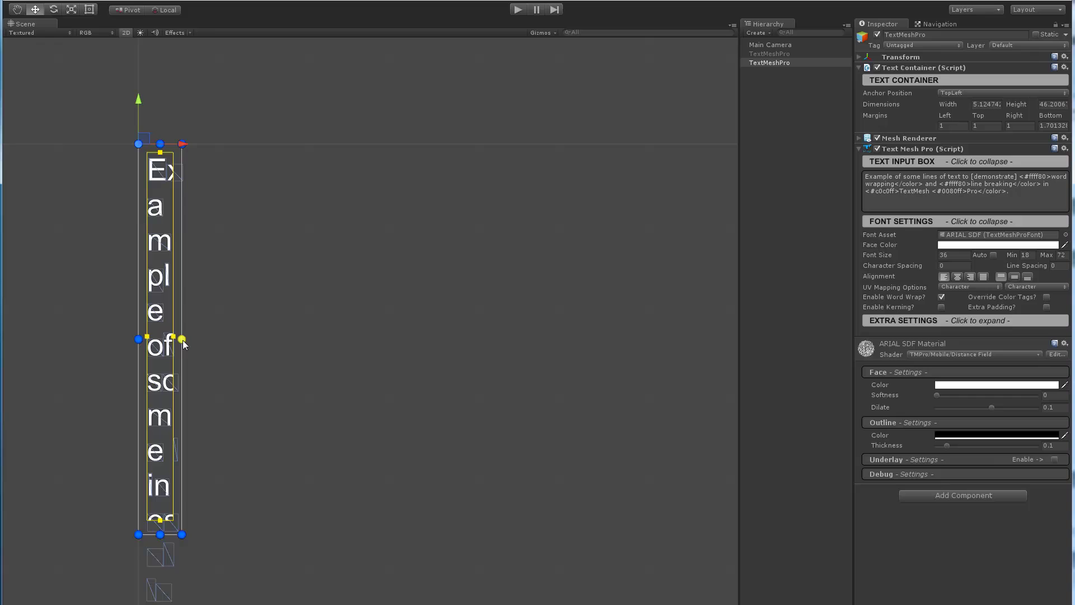
pyautogui.moveTo(183, 343); pyautogui.dragTo(542, 345)
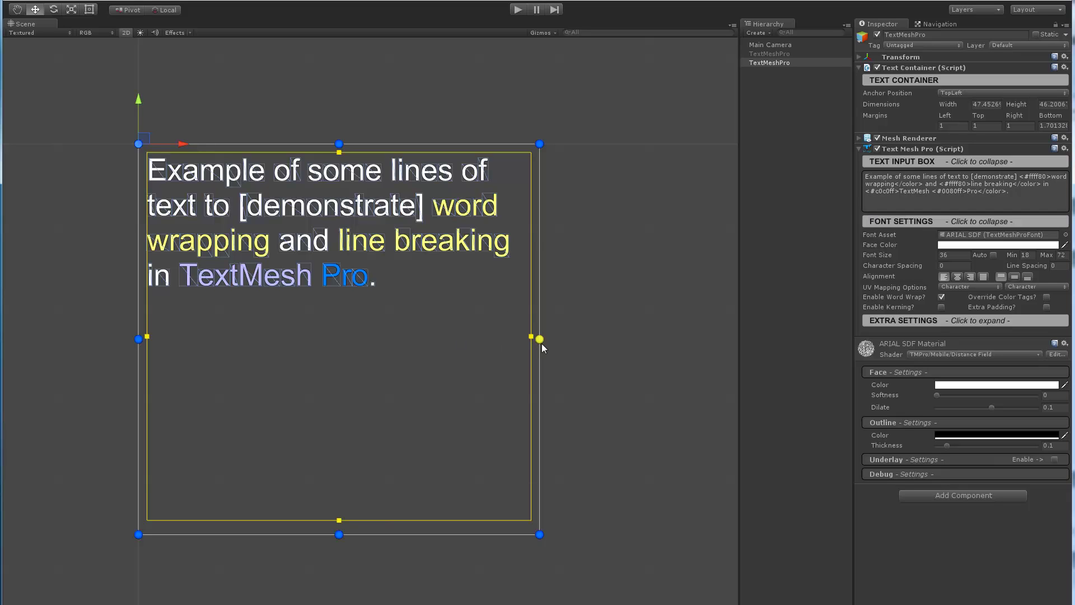
pyautogui.moveTo(540, 339); pyautogui.dragTo(631, 353)
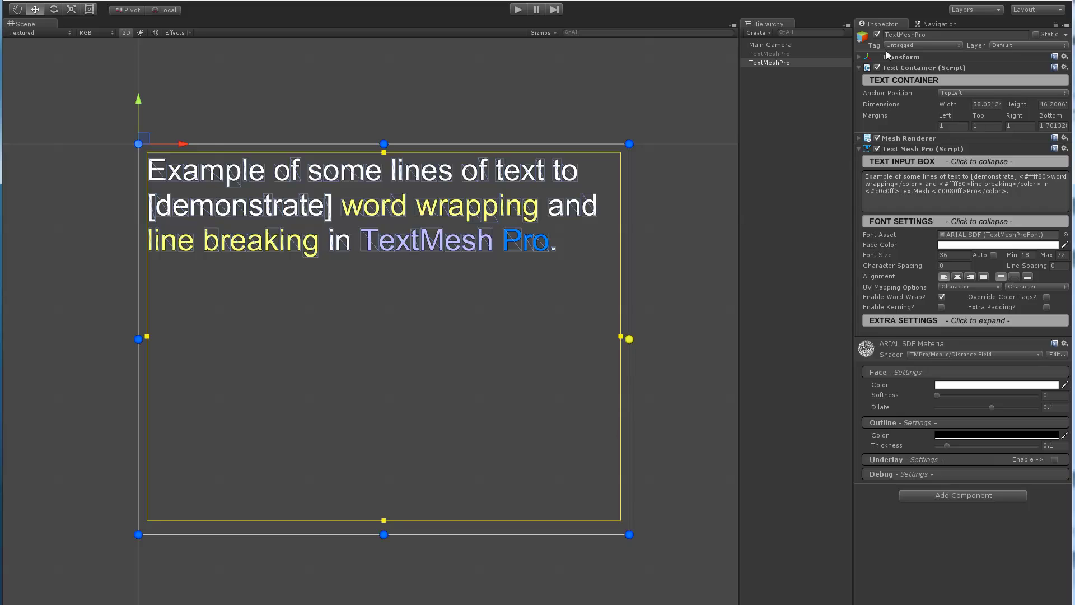
# - Deactivate the English TextMeshPro object and activate the other TextMeshPro object with the Japanese text
pyautogui.click(878, 35)
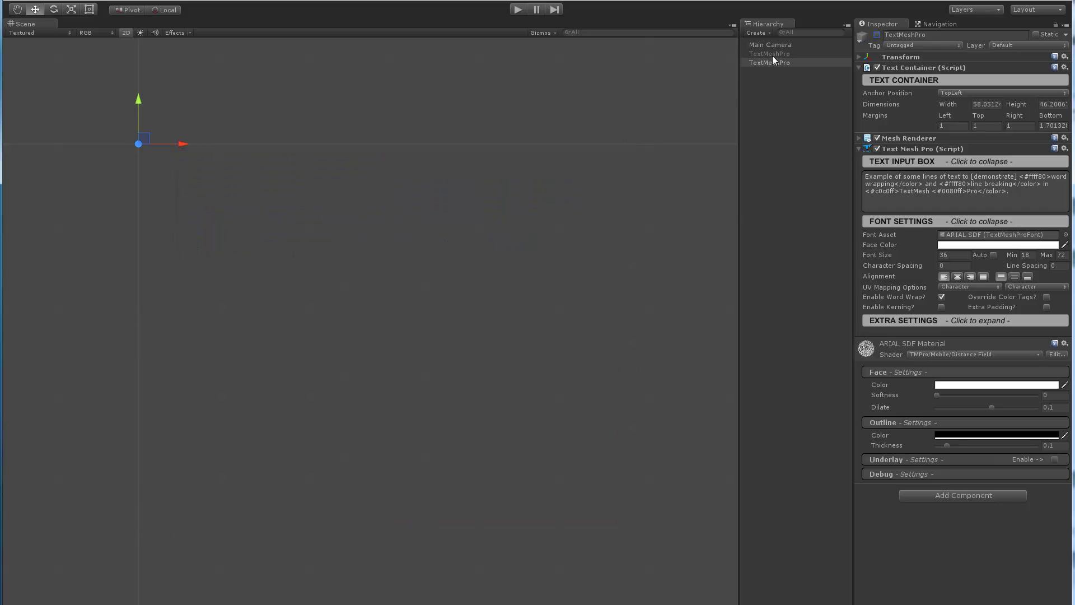
pyautogui.click(772, 54)
pyautogui.click(877, 35)
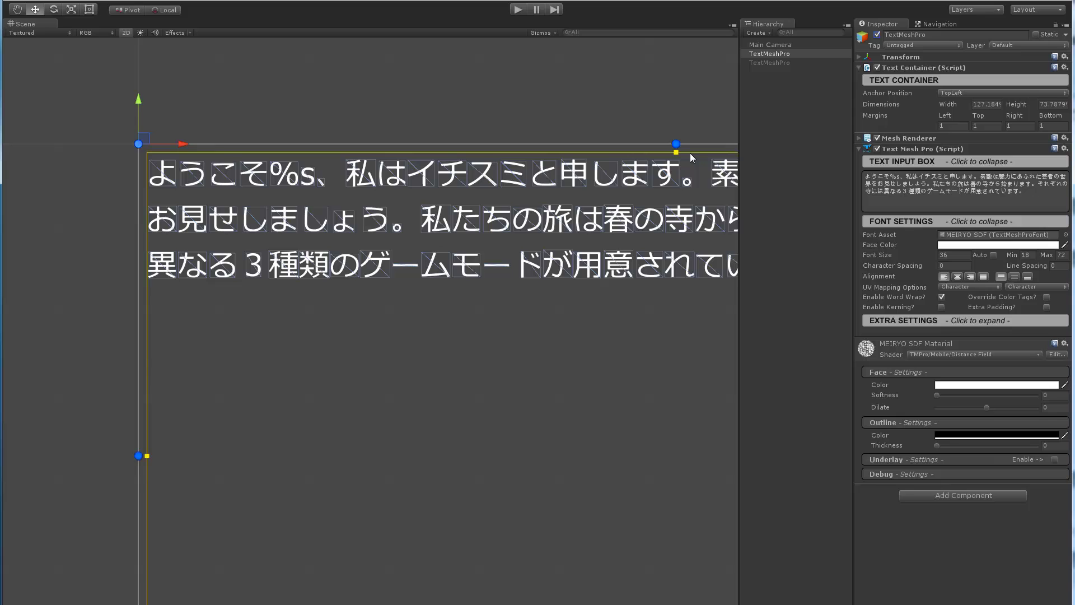
# - Resize the Japanese text container's width to about 92.2, 108.7 and finally 131.6 to demonstrate line breaking
pyautogui.scroll(-2, 507, 313)
pyautogui.moveTo(530, 383); pyautogui.dragTo(411, 334, button='middle')
pyautogui.scroll(-5, 417, 338)
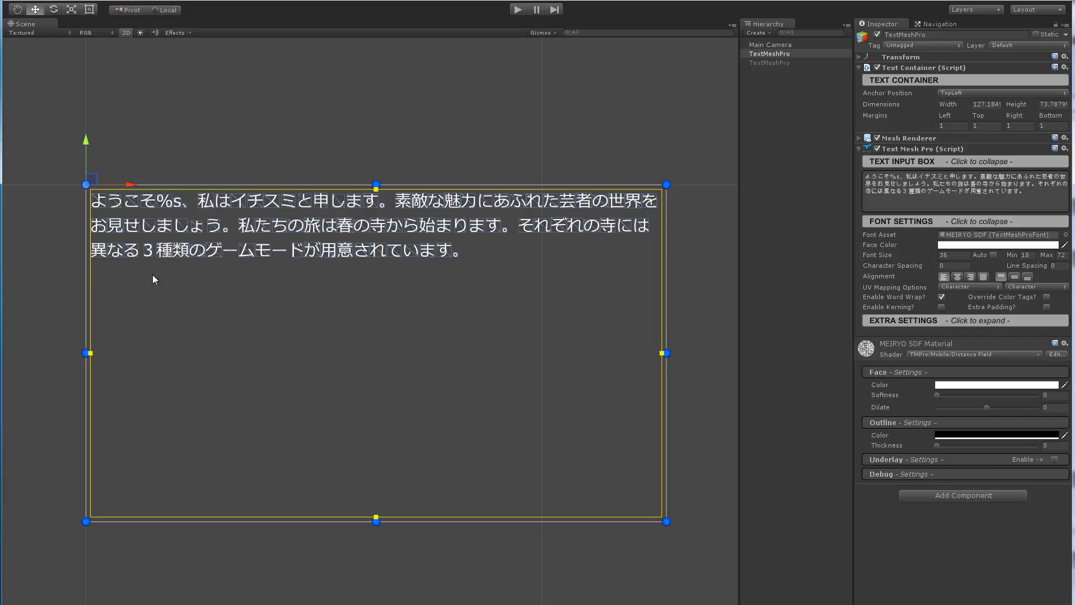
pyautogui.moveTo(666, 354); pyautogui.dragTo(508, 353)
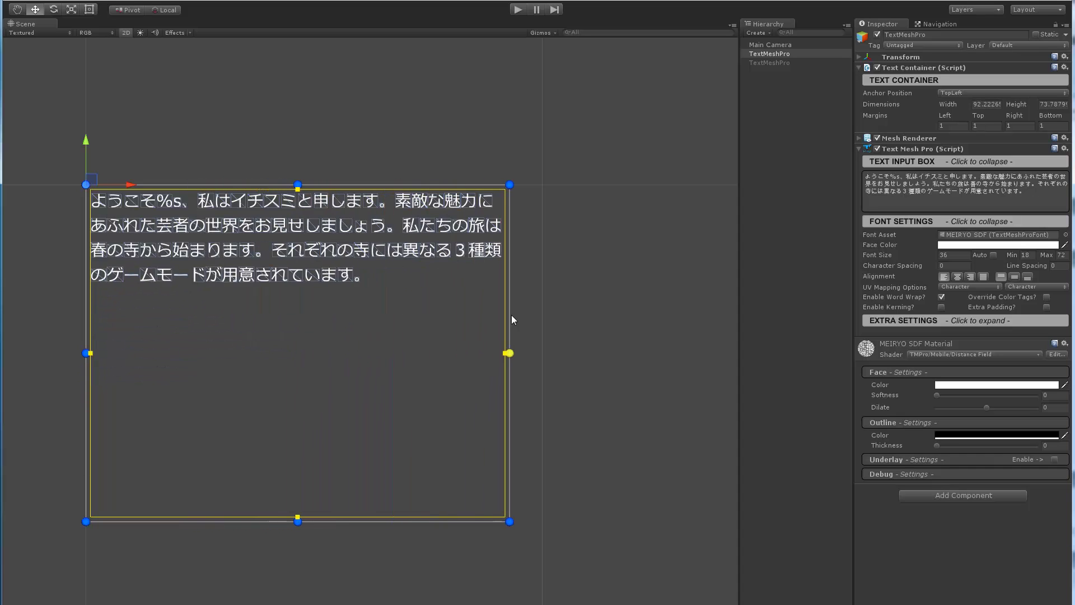
pyautogui.moveTo(512, 316); pyautogui.dragTo(584, 276)
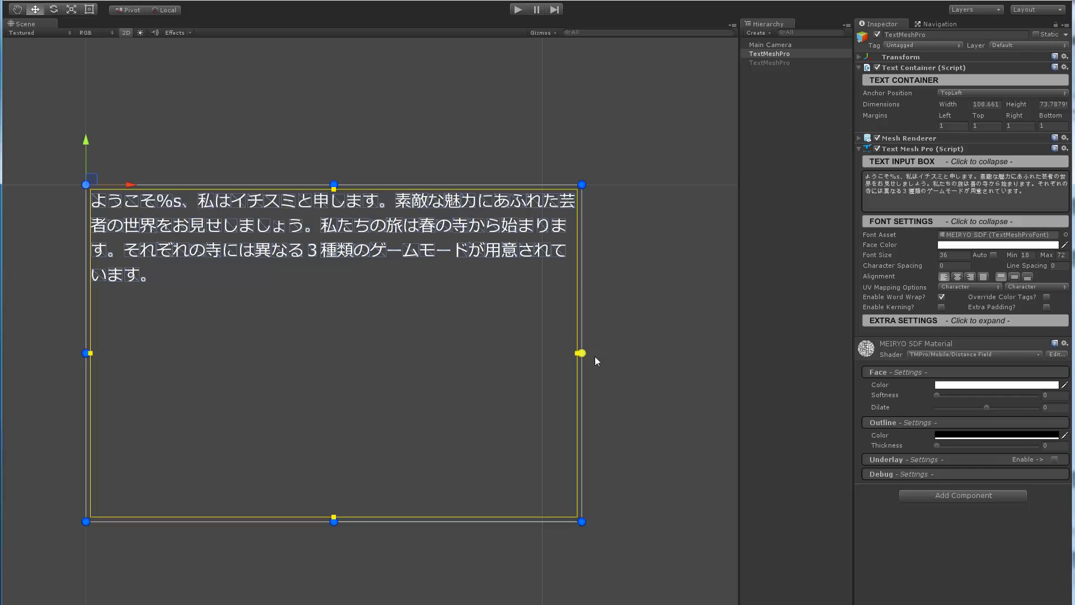
pyautogui.moveTo(583, 353); pyautogui.dragTo(692, 355)
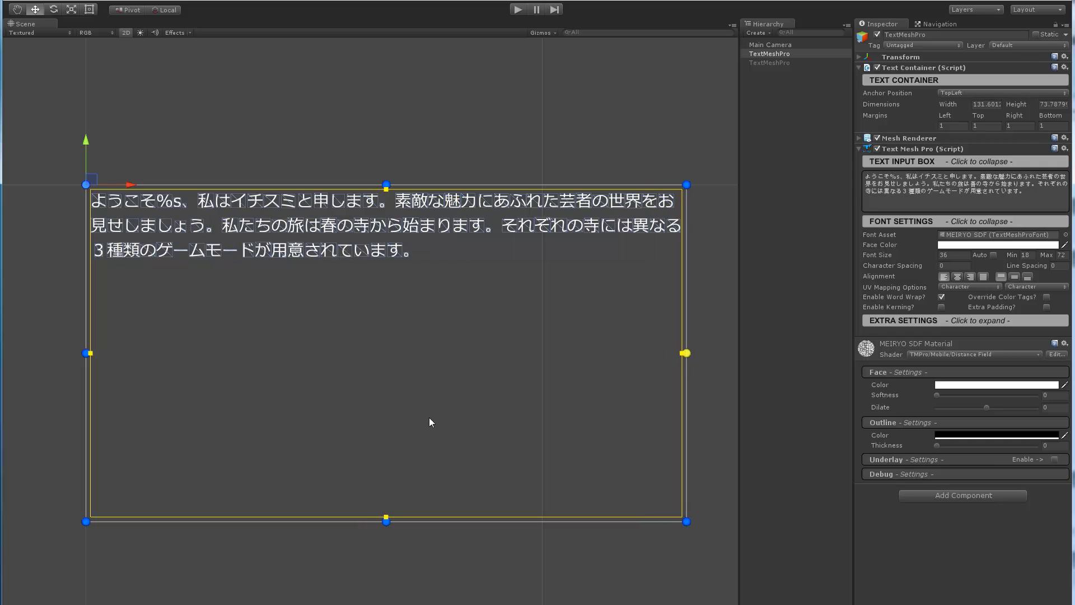